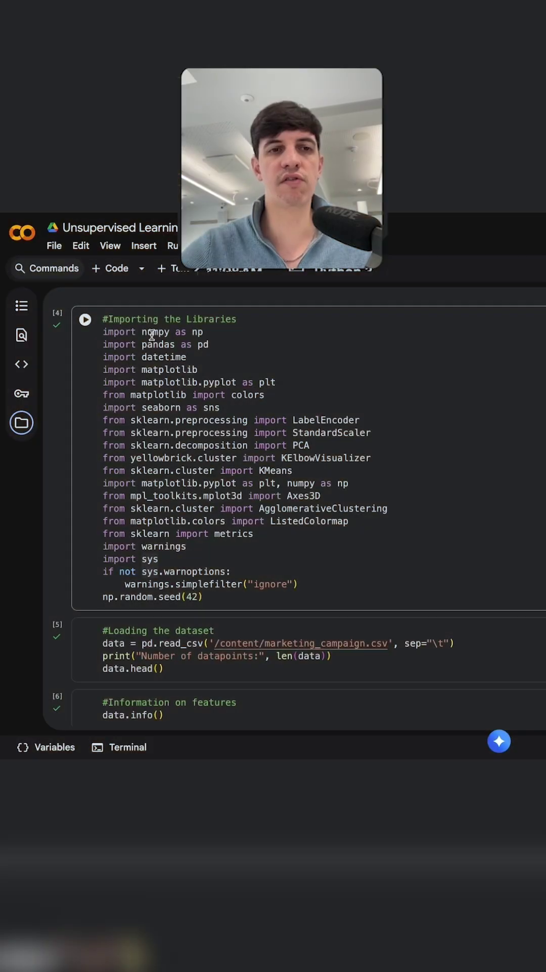
- Rerun the Importing the Libraries cell after pointing out its comment and sklearn imports
{"action": "left_click_drag", "start_coordinate": [104, 319], "coordinate": [227, 321]}
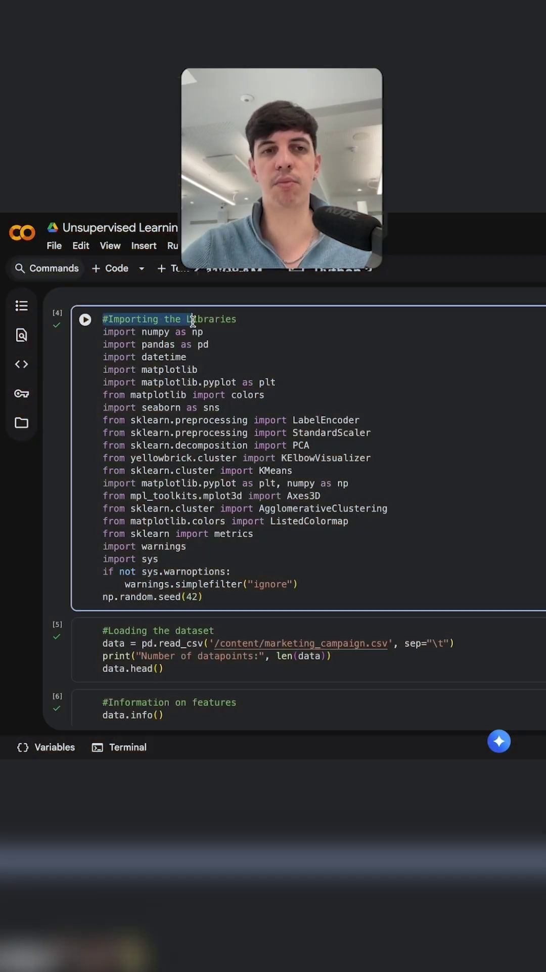
{"action": "left_click", "coordinate": [243, 321]}
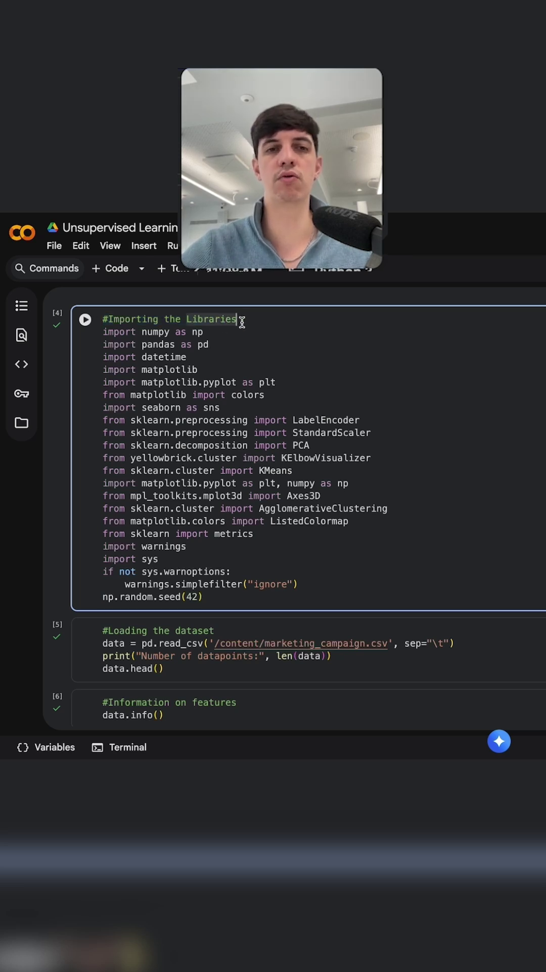
{"action": "left_click_drag", "start_coordinate": [131, 420], "coordinate": [182, 420]}
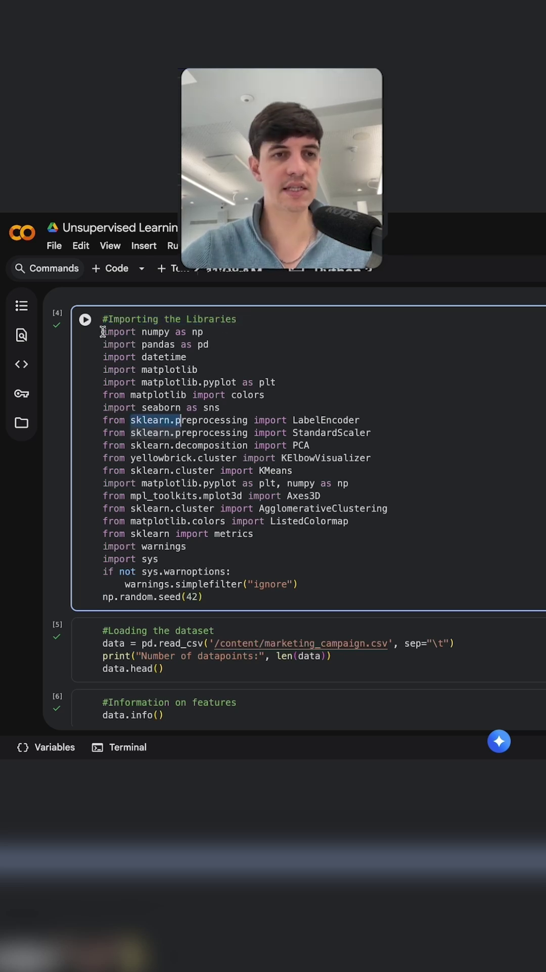
{"action": "left_click", "coordinate": [85, 319]}
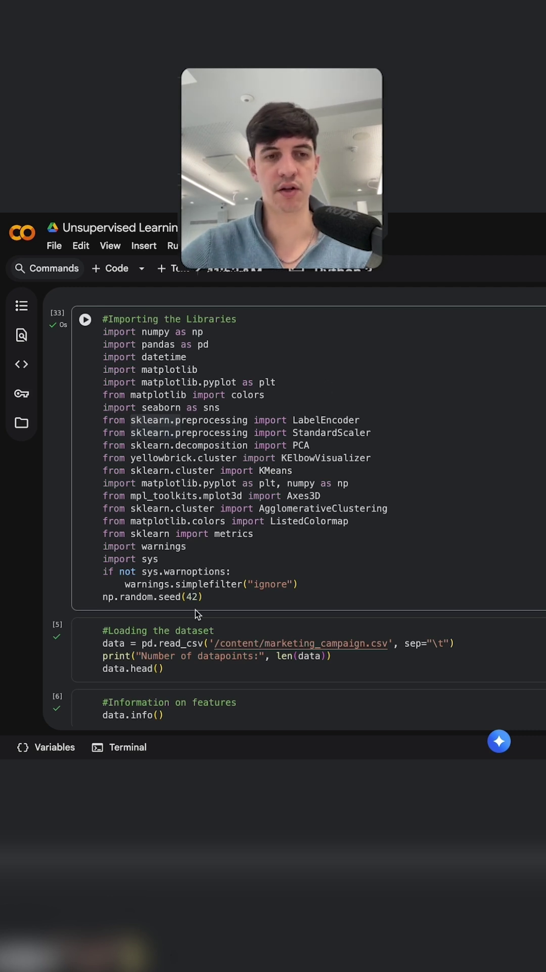
{"action": "left_click", "coordinate": [204, 660]}
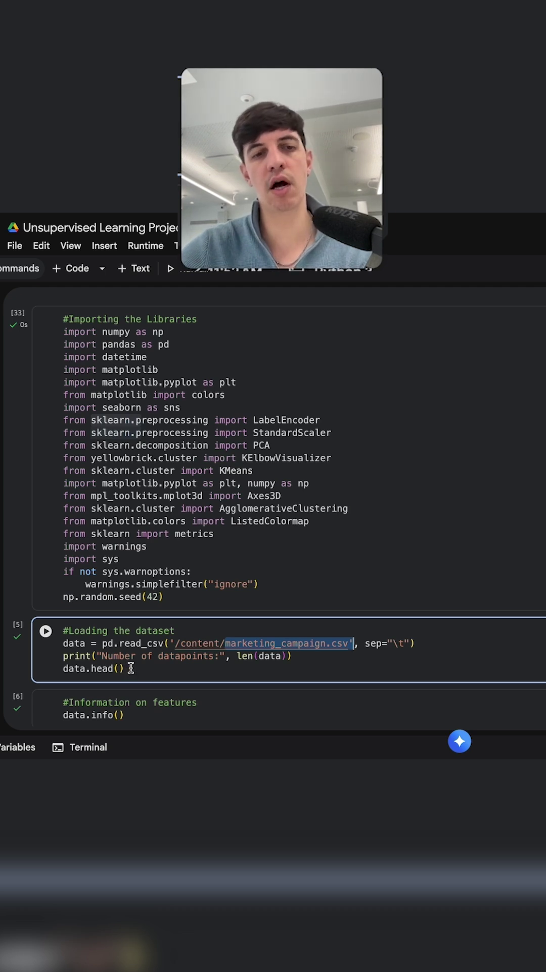
- Highlight the data.head() call in the marketing_campaign.csv loading cell
{"action": "left_click_drag", "start_coordinate": [126, 668], "coordinate": [92, 667]}
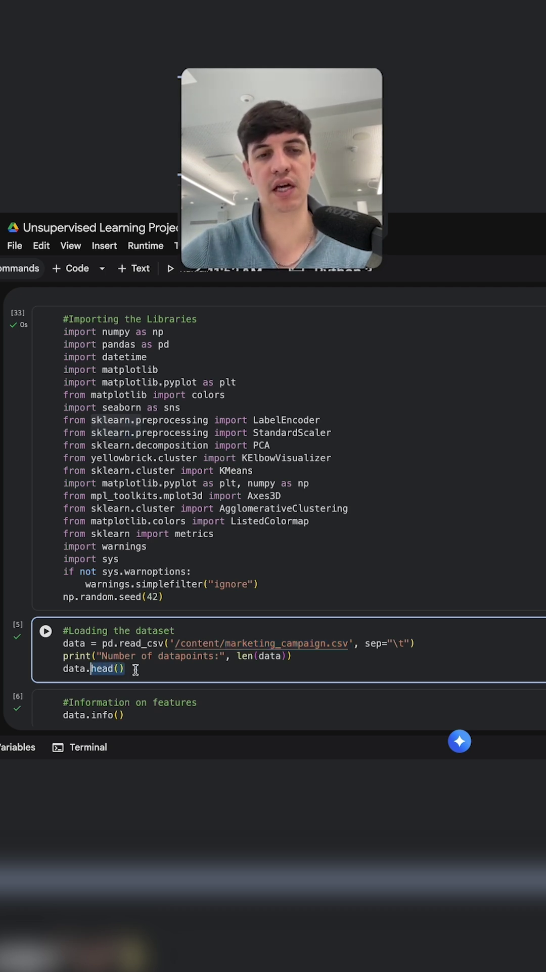
{"action": "left_click", "coordinate": [135, 669]}
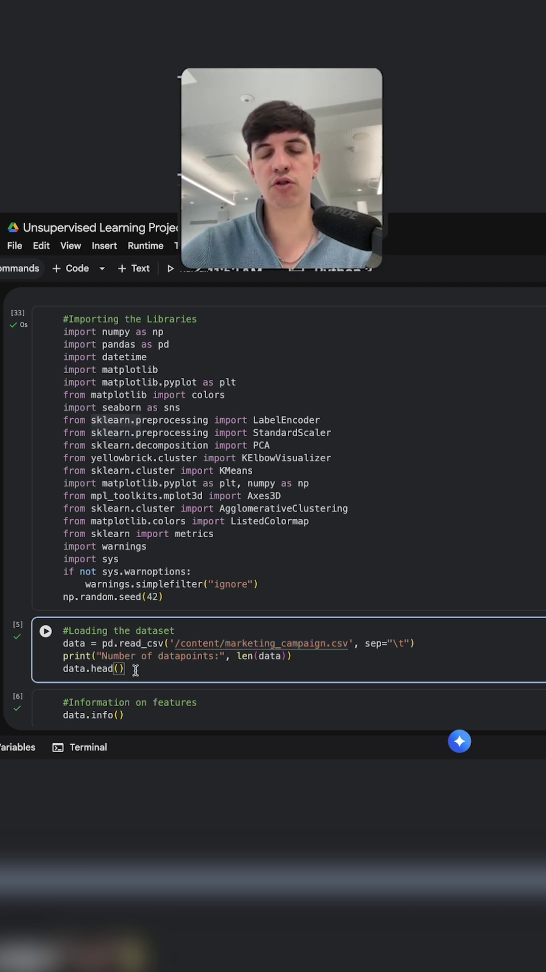
{"action": "left_click", "coordinate": [46, 632]}
{"action": "scroll", "coordinate": [321, 646], "scroll_direction": "down", "scroll_amount": 5}
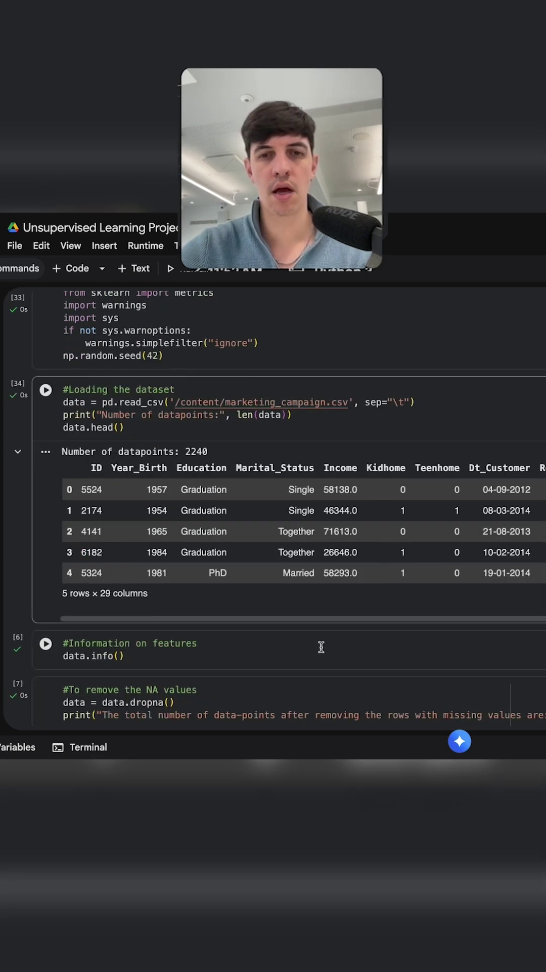
{"action": "scroll", "coordinate": [289, 601], "scroll_direction": "up", "scroll_amount": 1}
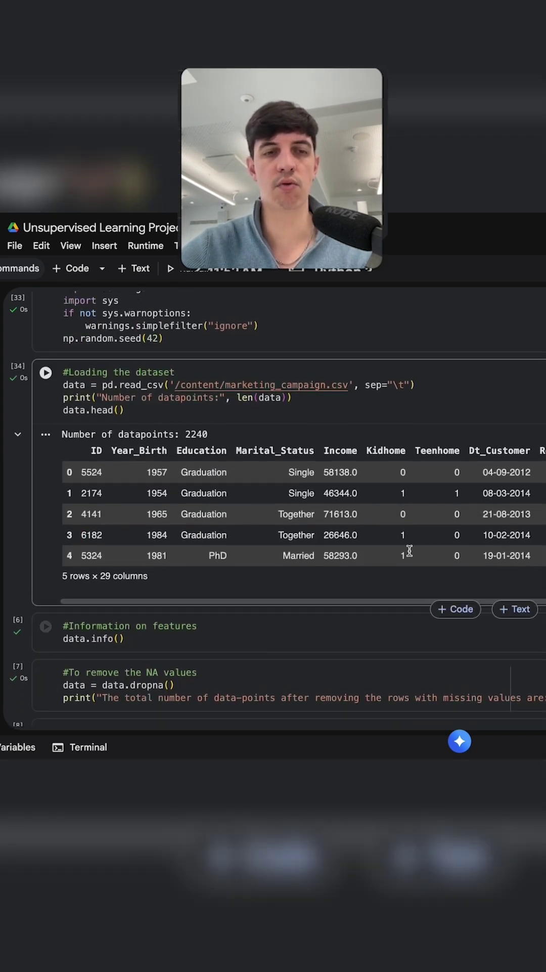